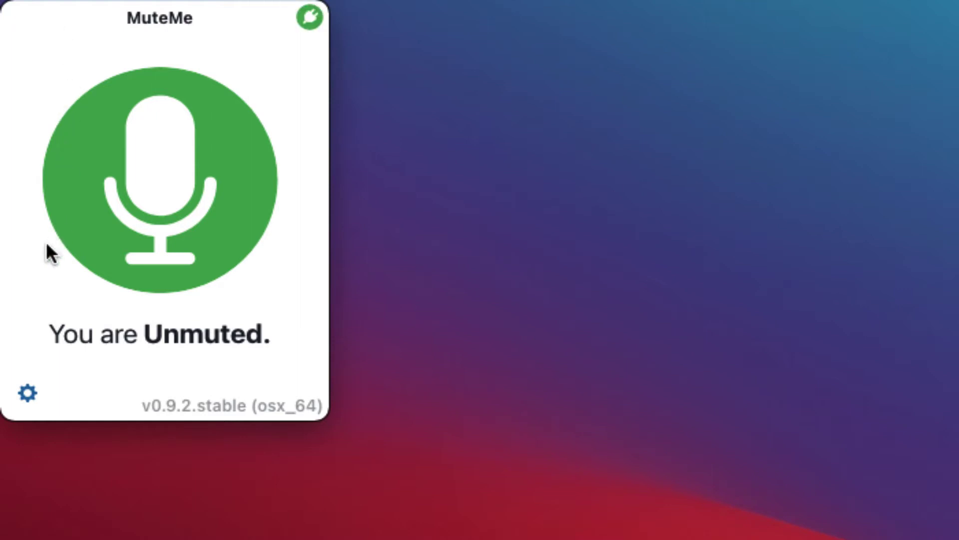
# Step: Bring the MuteMe window forward and open its General Settings panel
pyautogui.click(25, 395)
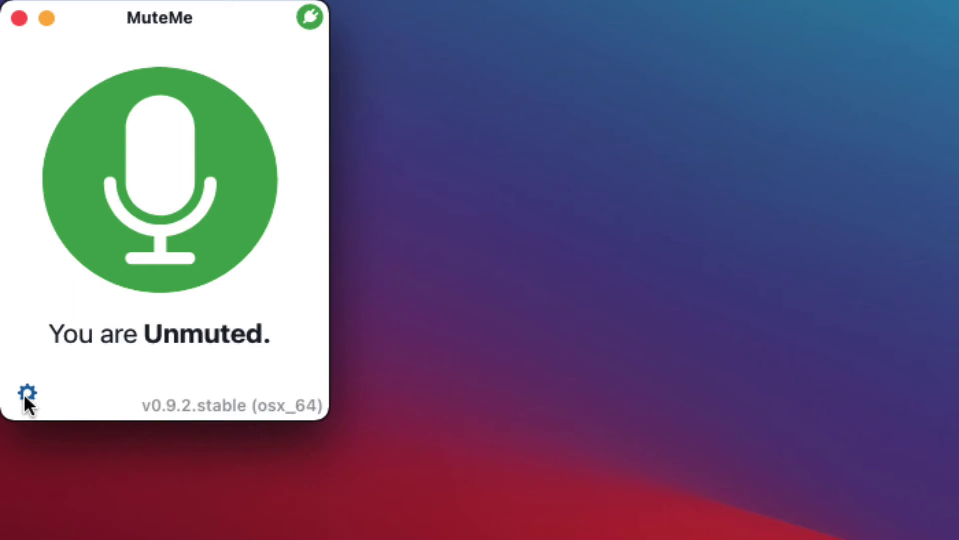
pyautogui.click(26, 396)
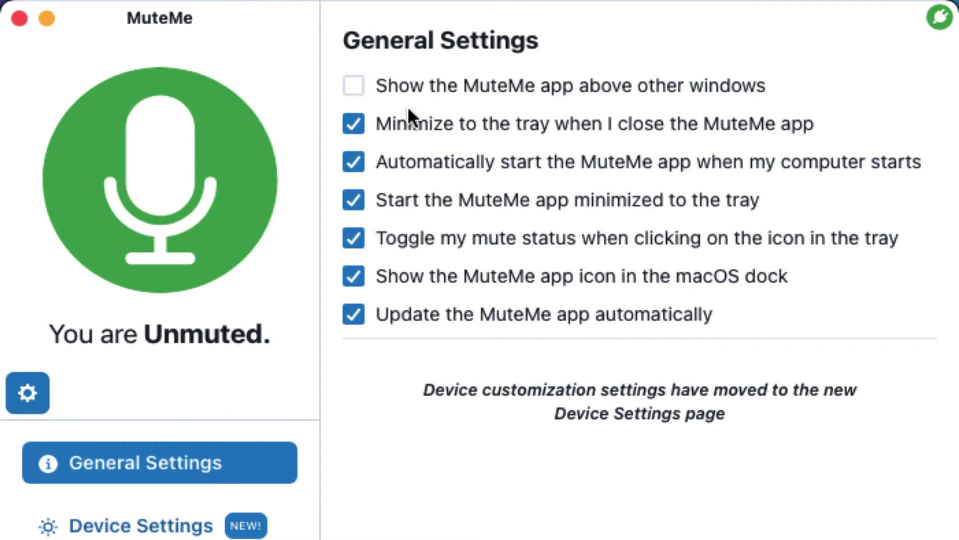
# Step: Toggle Keep on top, Minimize to tray on close and Launch at startup off, then back on
pyautogui.click(355, 90)
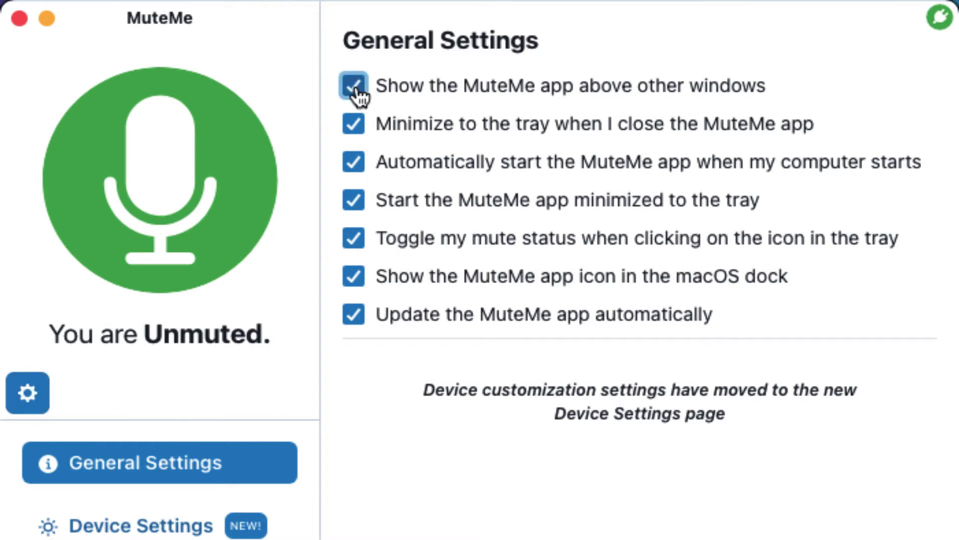
pyautogui.click(355, 90)
pyautogui.click(355, 128)
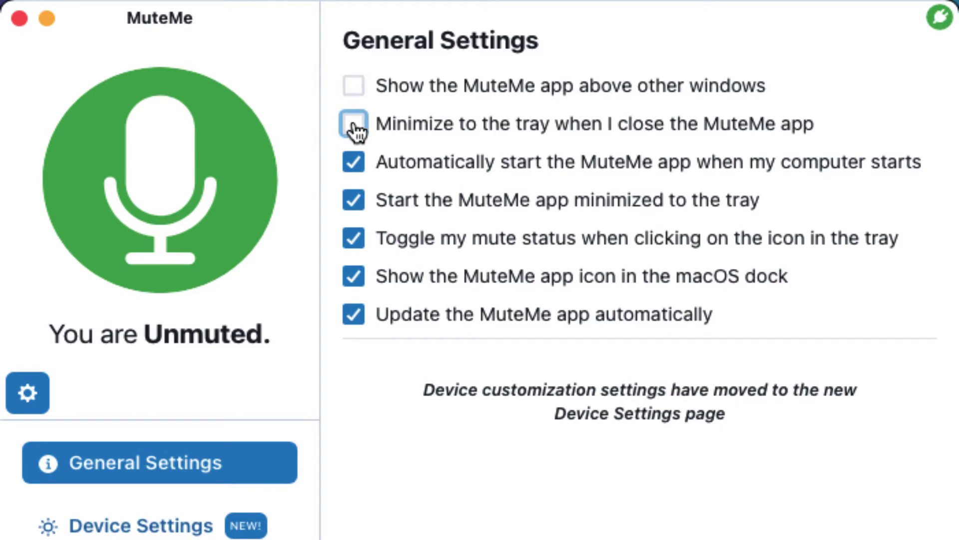
pyautogui.click(354, 128)
pyautogui.click(353, 165)
pyautogui.click(353, 165)
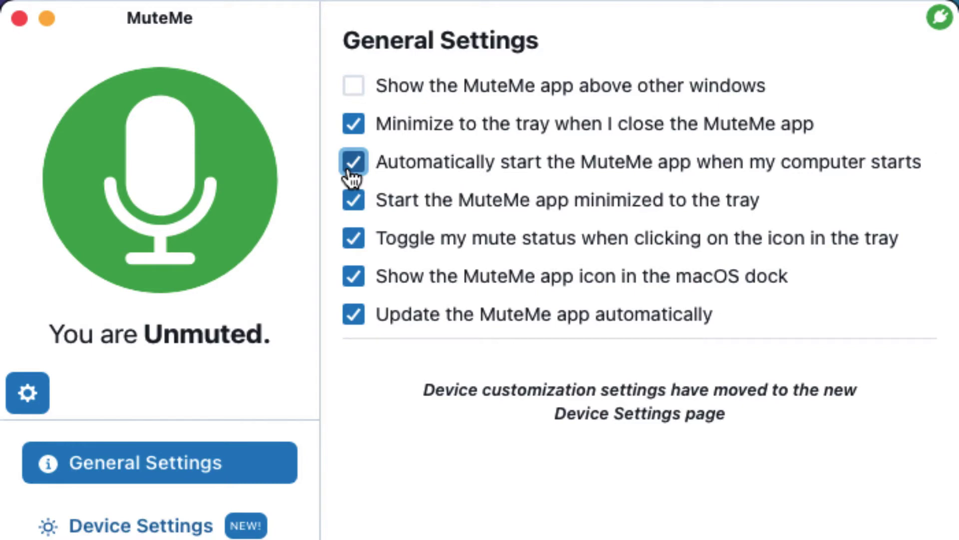
# Step: Toggle Start minimized, tray-icon muting, dock icon and auto-updates off and back on, then view Device Settings
pyautogui.click(355, 204)
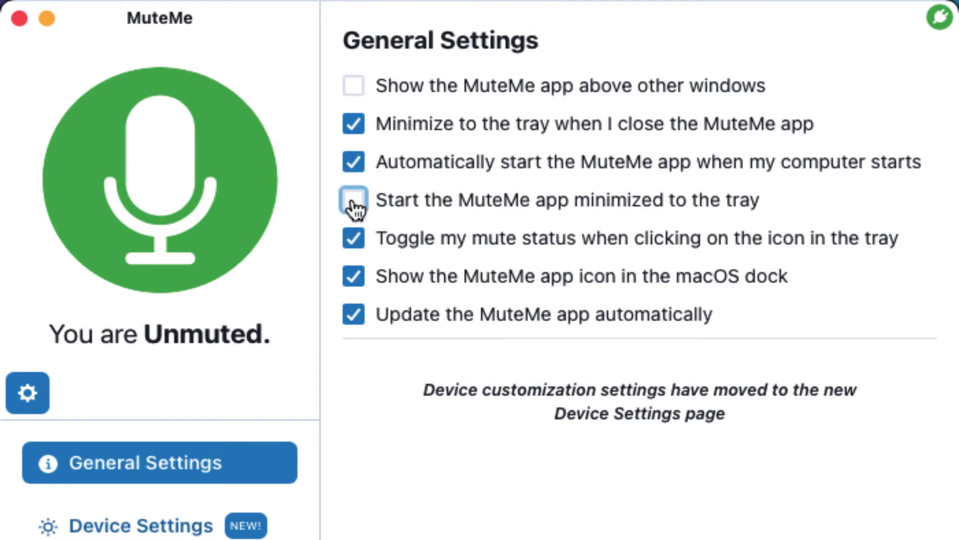
pyautogui.click(355, 206)
pyautogui.click(354, 244)
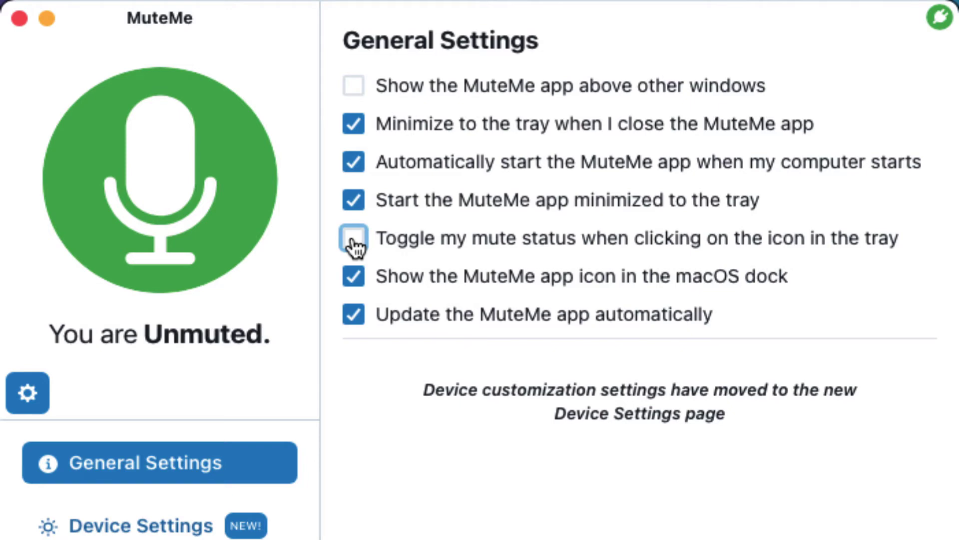
pyautogui.click(355, 245)
pyautogui.click(352, 275)
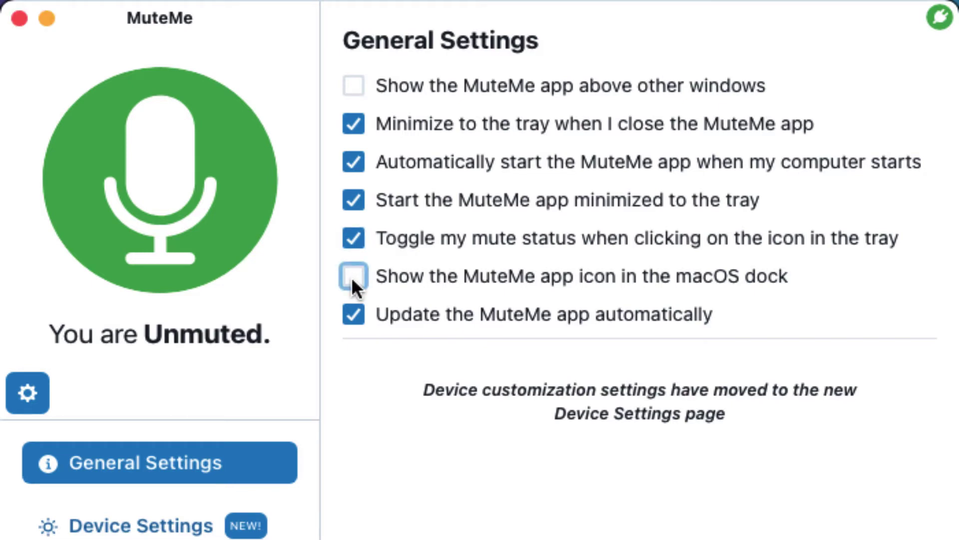
pyautogui.click(353, 276)
pyautogui.click(353, 315)
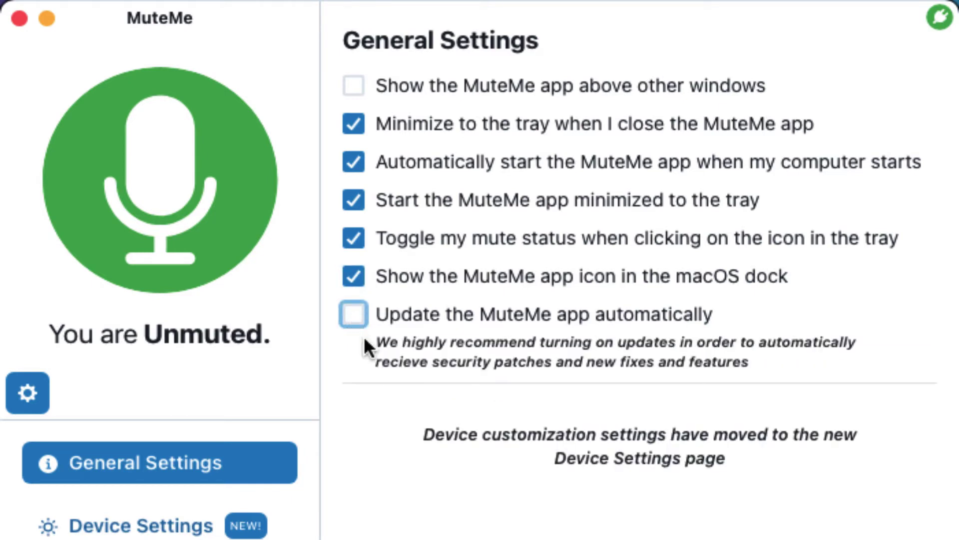
pyautogui.click(362, 322)
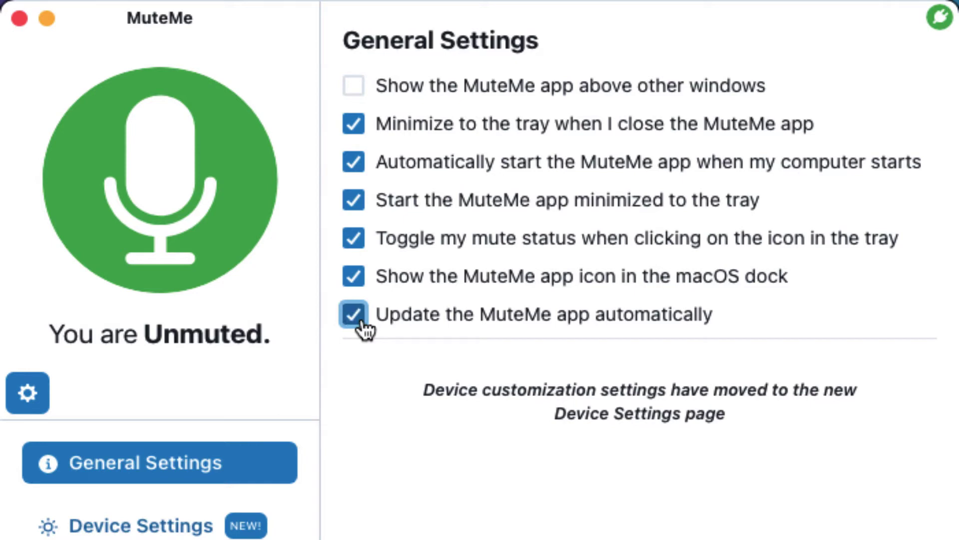
pyautogui.click(140, 529)
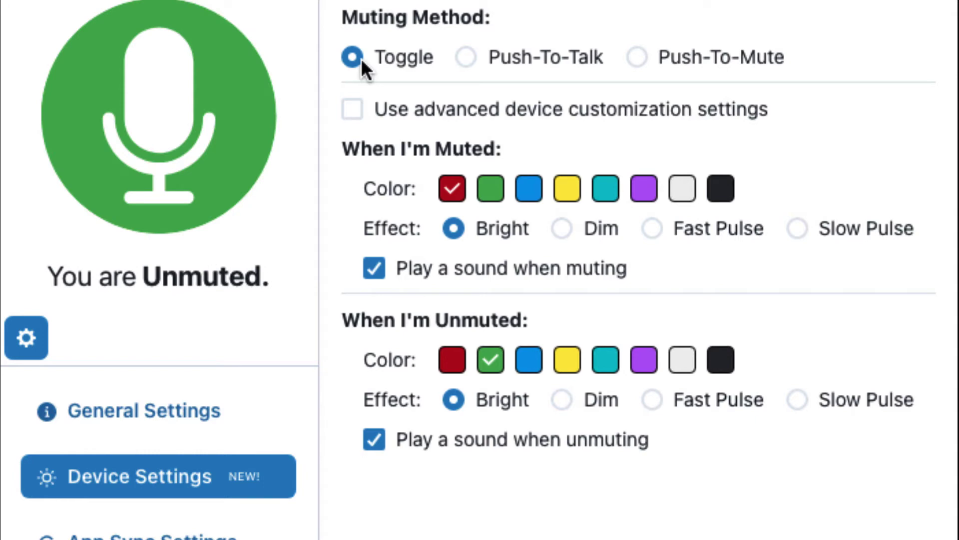
# Step: Set the muting method to Push-To-Mute and the muted light colour to black
pyautogui.click(467, 58)
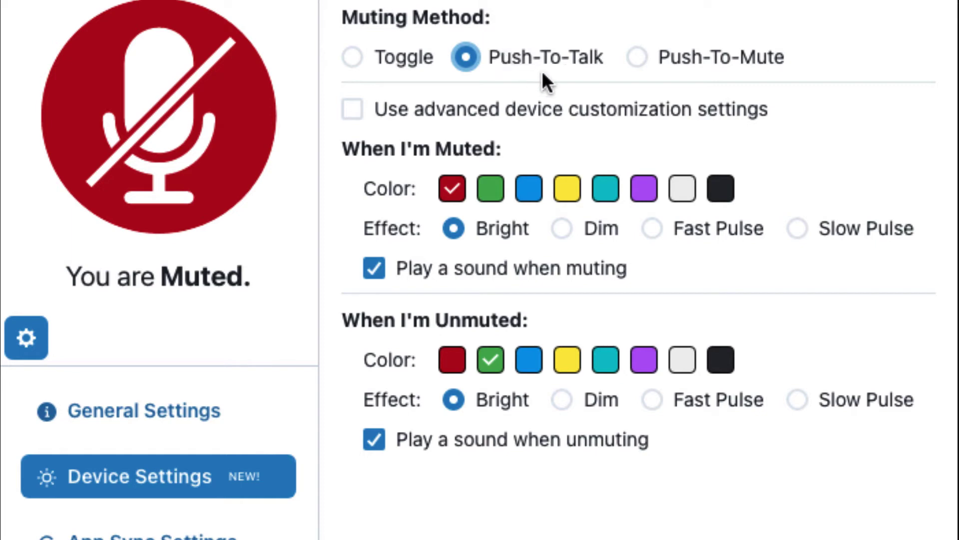
pyautogui.click(637, 58)
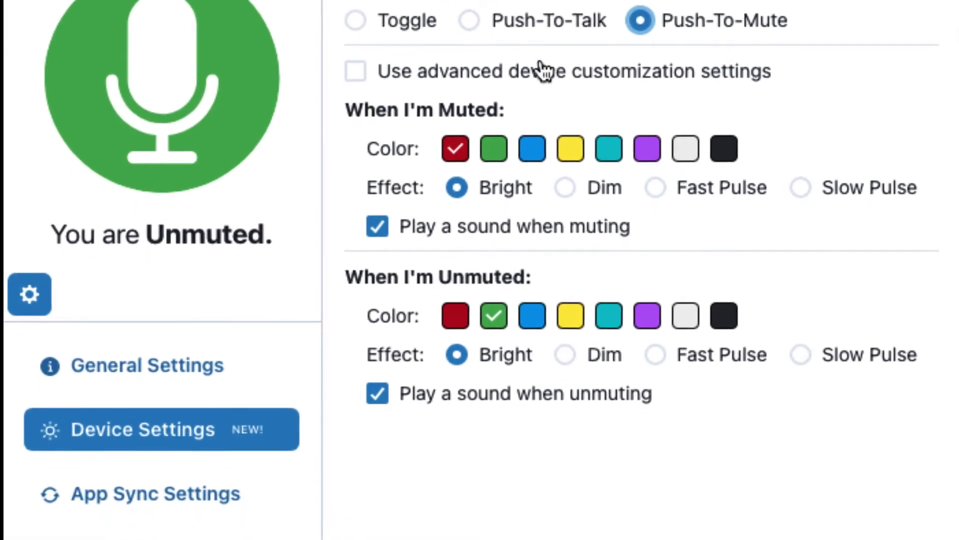
pyautogui.click(493, 135)
pyautogui.click(536, 134)
pyautogui.click(574, 135)
pyautogui.click(612, 134)
pyautogui.click(651, 122)
pyautogui.click(680, 124)
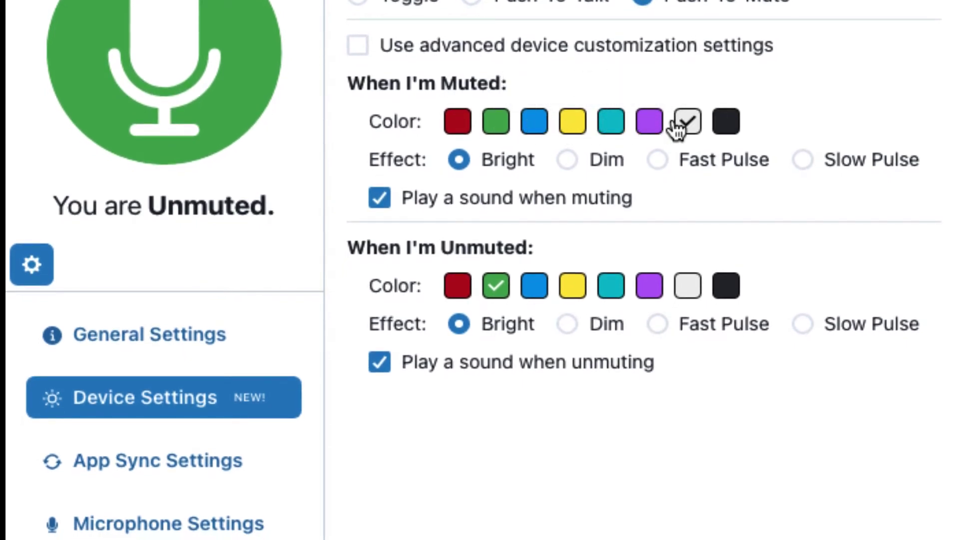
pyautogui.click(732, 124)
# Step: Give the muted light a Slow Pulse effect and enable advanced per-meeting customization
pyautogui.click(584, 160)
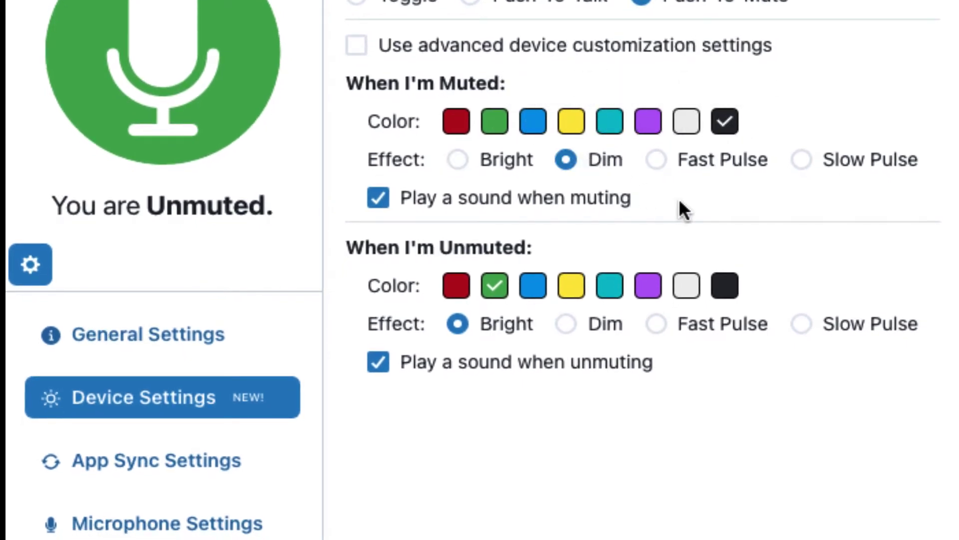
pyautogui.click(657, 158)
pyautogui.click(799, 159)
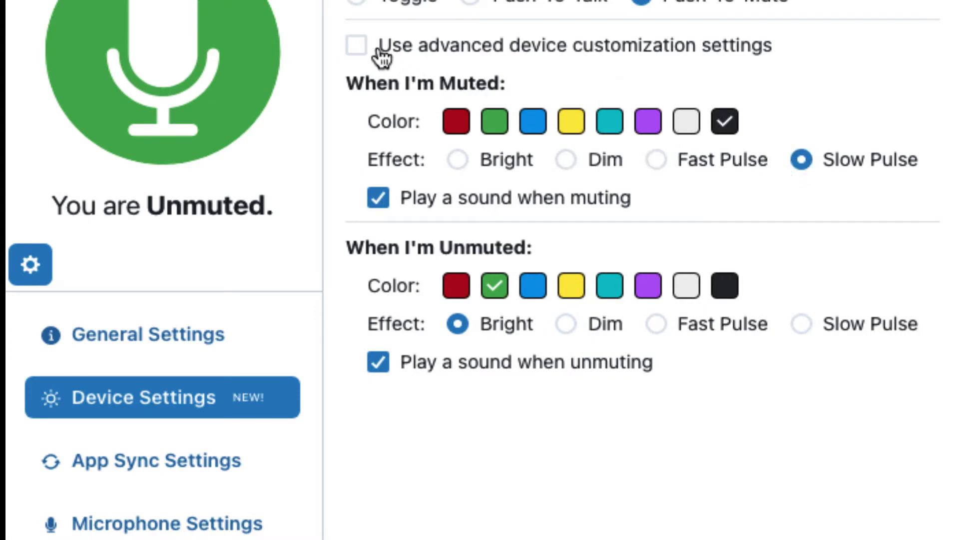
pyautogui.click(357, 46)
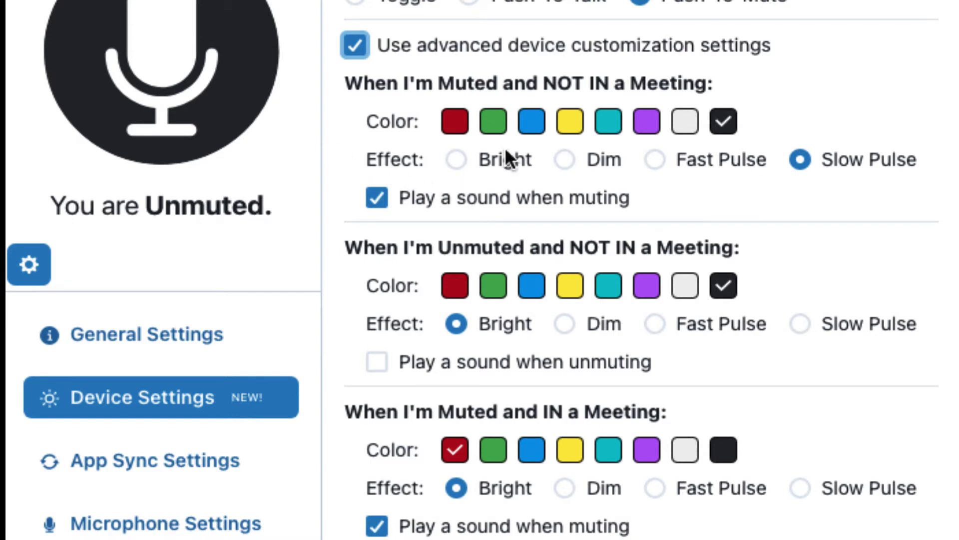
# Step: Make in-meeting mute red, silence the outside-meeting mute sound with a Bright light, and view App Sync Settings
pyautogui.click(455, 451)
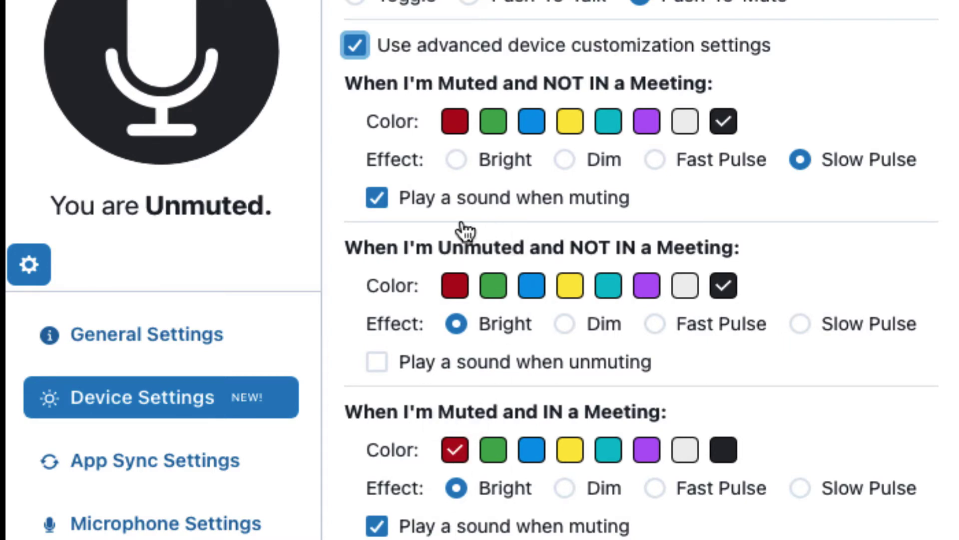
pyautogui.click(378, 198)
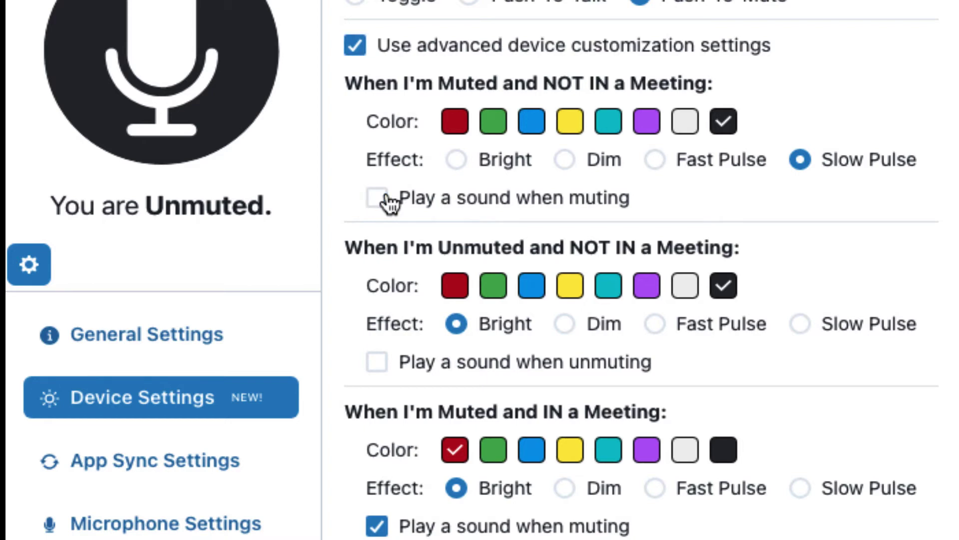
pyautogui.click(456, 159)
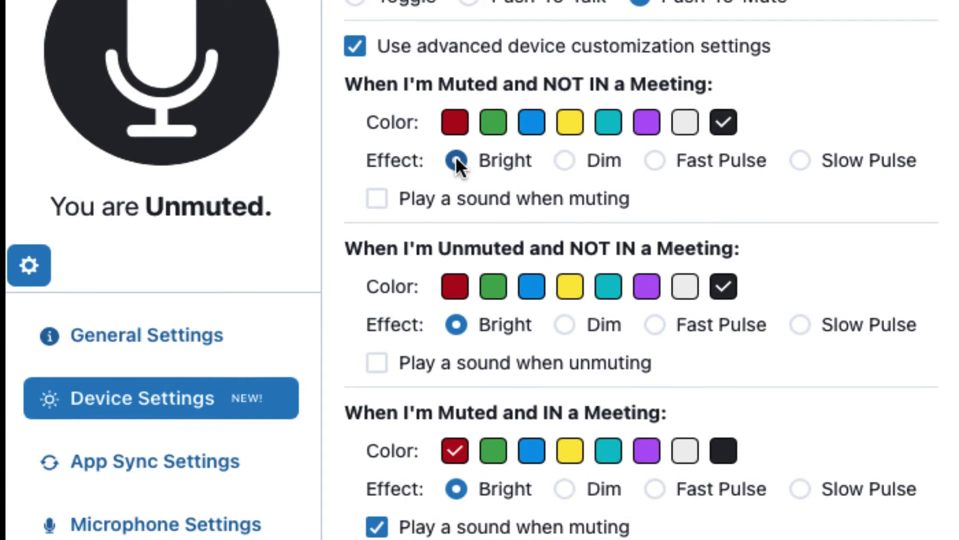
pyautogui.click(182, 466)
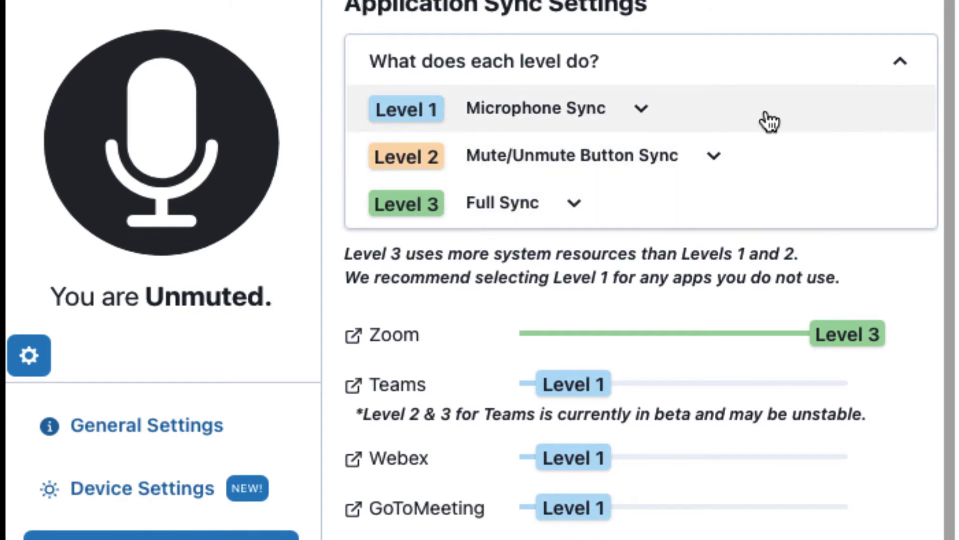
# Step: Expand and collapse the Level 1, Level 2 and Level 3 Full Sync explanations in the guide
pyautogui.click(642, 109)
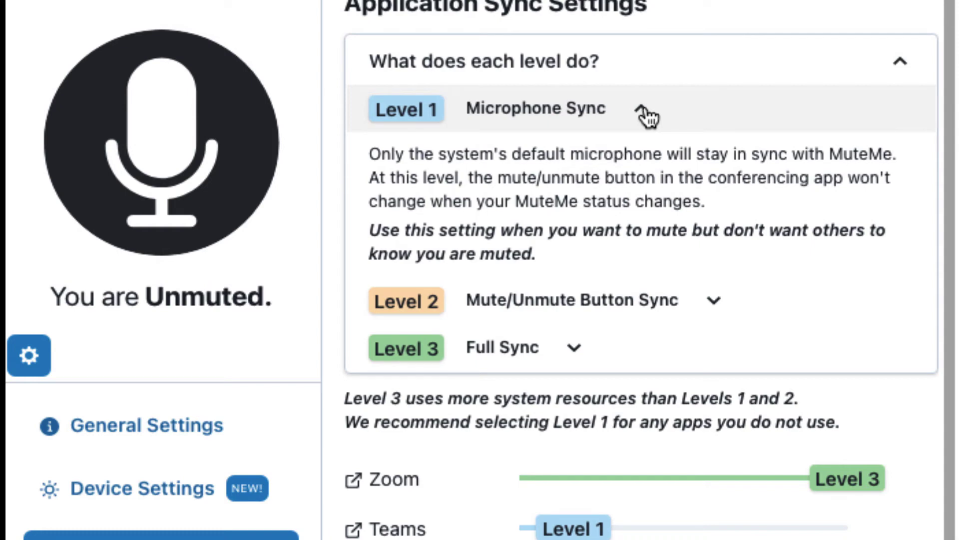
pyautogui.click(645, 112)
pyautogui.click(714, 159)
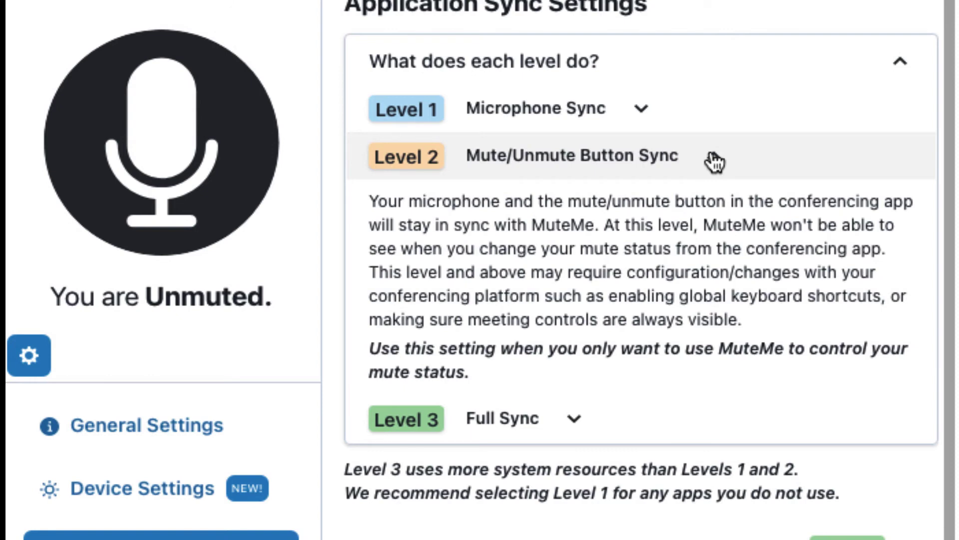
pyautogui.click(715, 160)
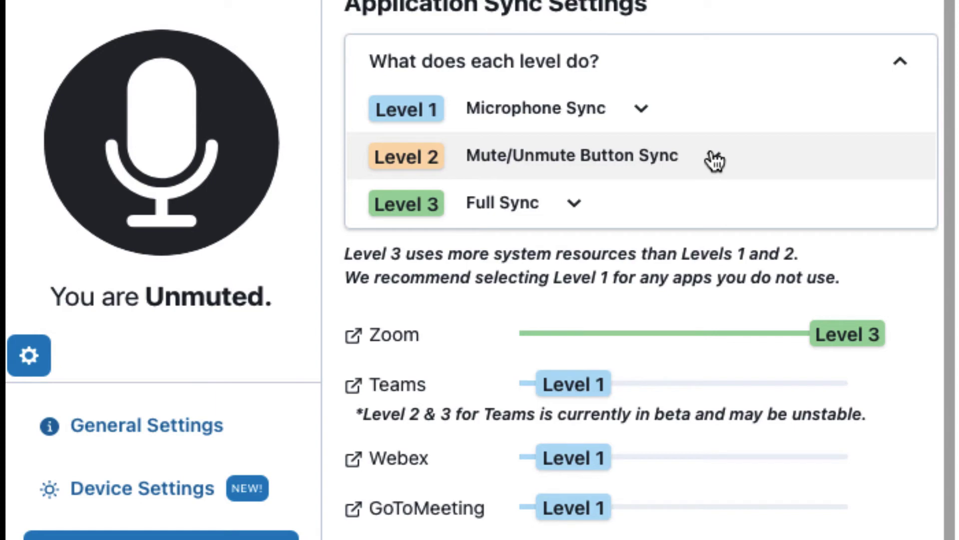
pyautogui.click(581, 208)
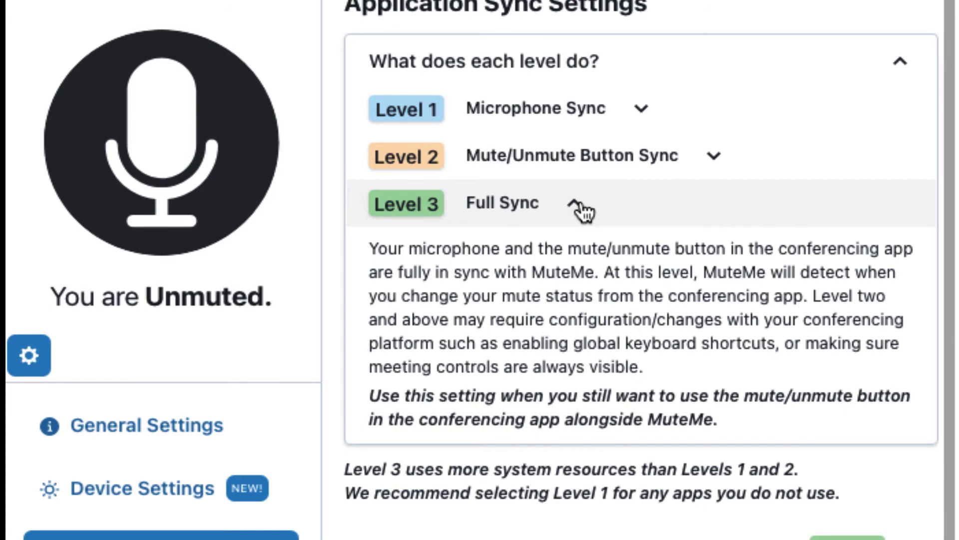
pyautogui.click(579, 209)
# Step: Set Teams to Level 2 Mute/Unmute Button Sync, then move to Microphone Settings
pyautogui.scroll(-2, 578, 206)
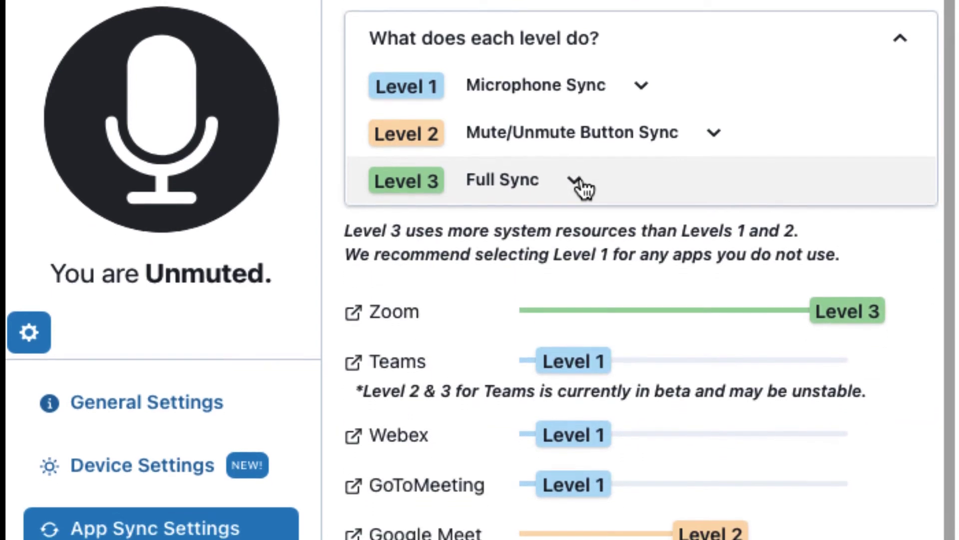
pyautogui.scroll(-5, 465, 280)
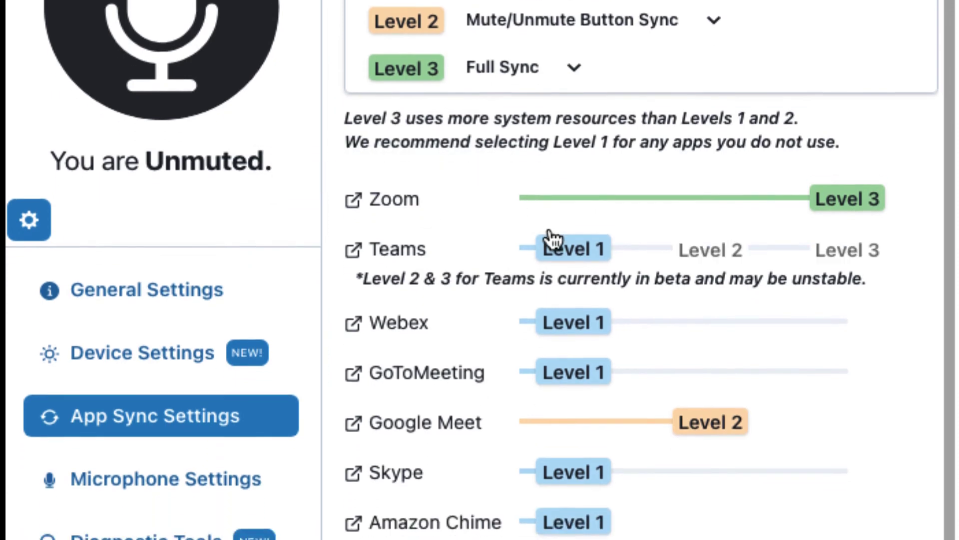
pyautogui.scroll(-1, 615, 230)
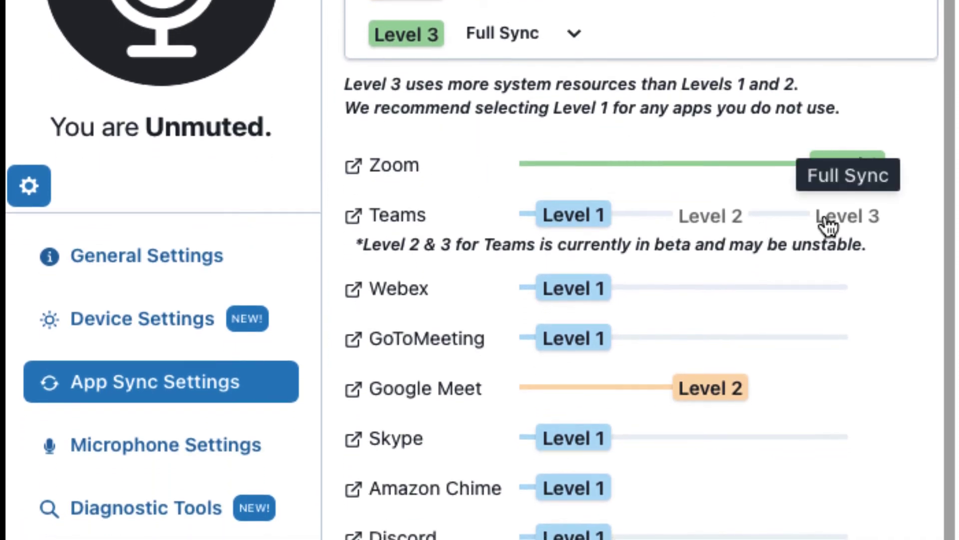
pyautogui.click(827, 222)
pyautogui.click(729, 219)
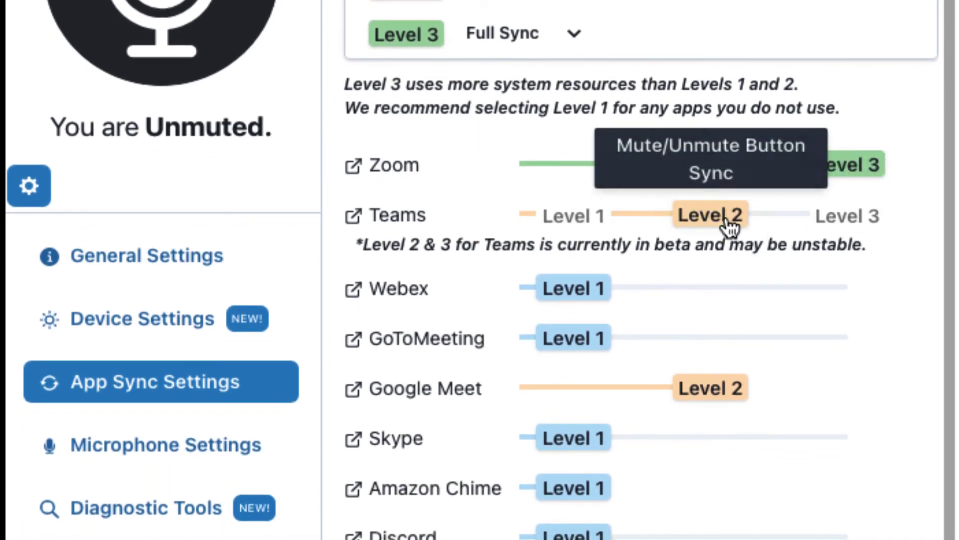
pyautogui.scroll(-2, 747, 400)
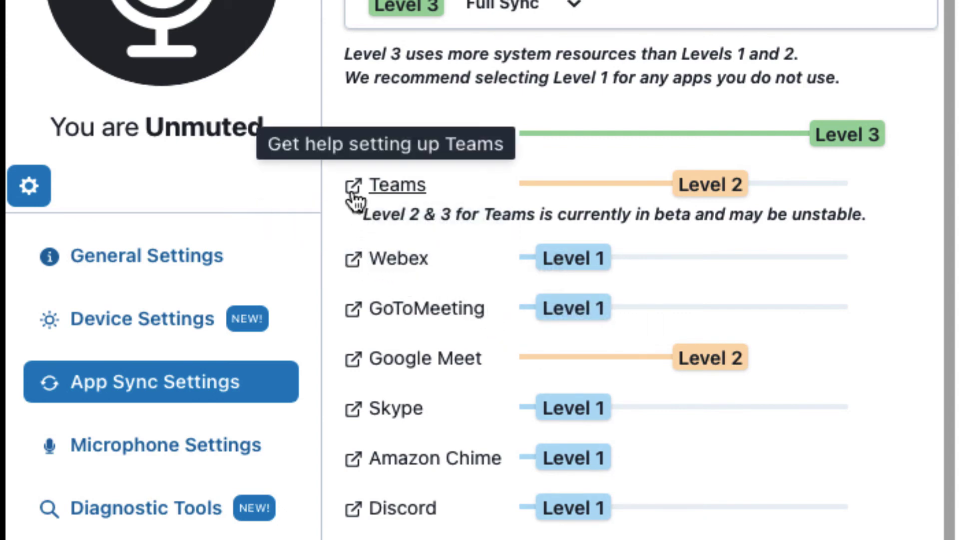
pyautogui.click(198, 447)
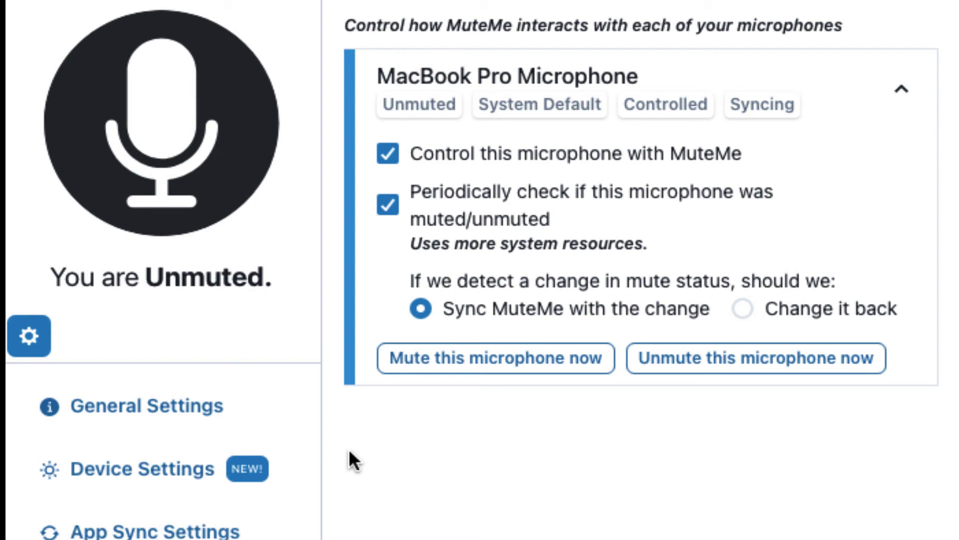
# Step: Keep periodic mute checking on and sync MuteMe with outside mute changes, then view Diagnostic Tools
pyautogui.click(390, 204)
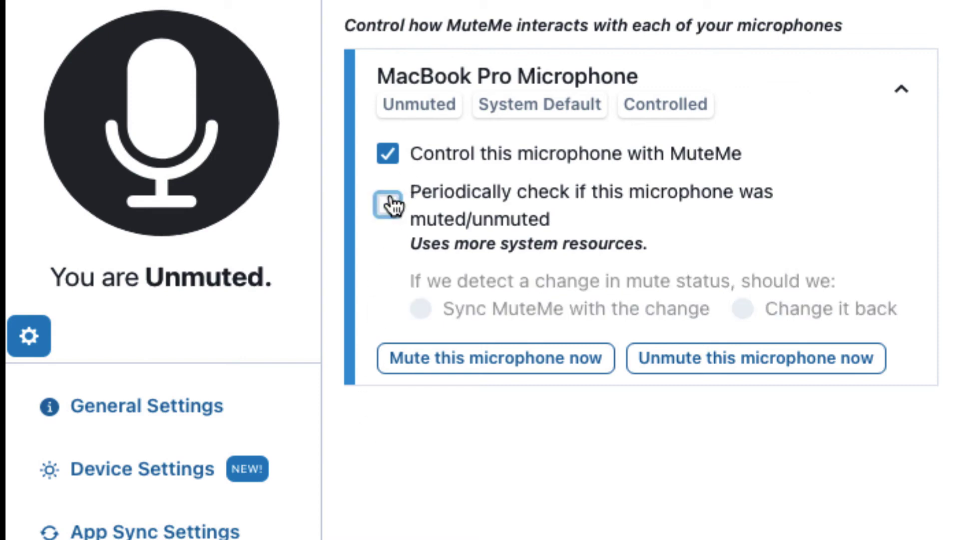
pyautogui.click(393, 206)
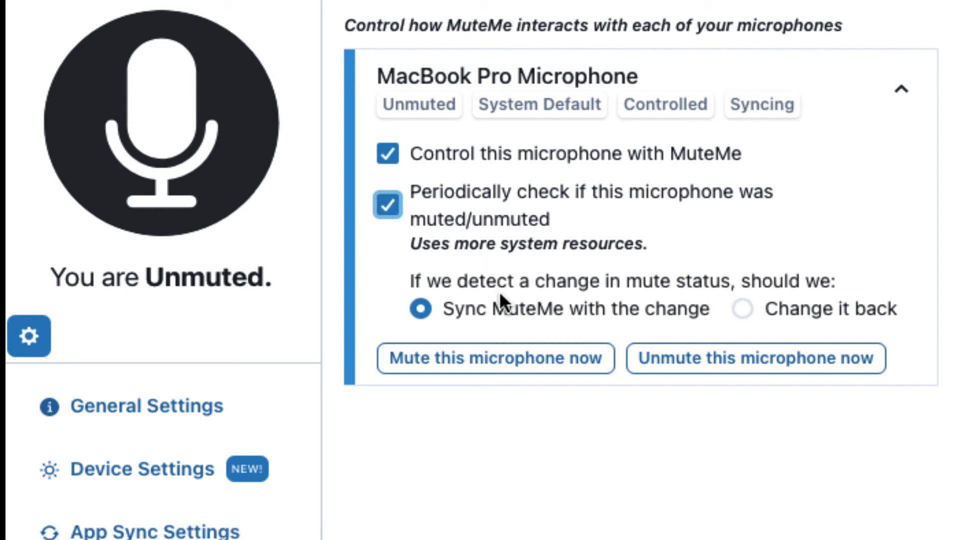
pyautogui.click(742, 300)
pyautogui.click(427, 305)
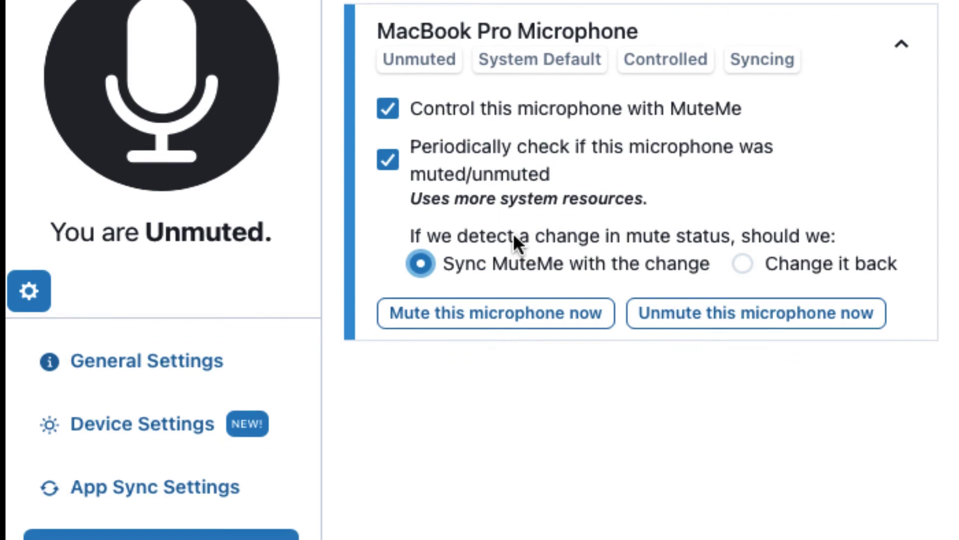
pyautogui.click(195, 523)
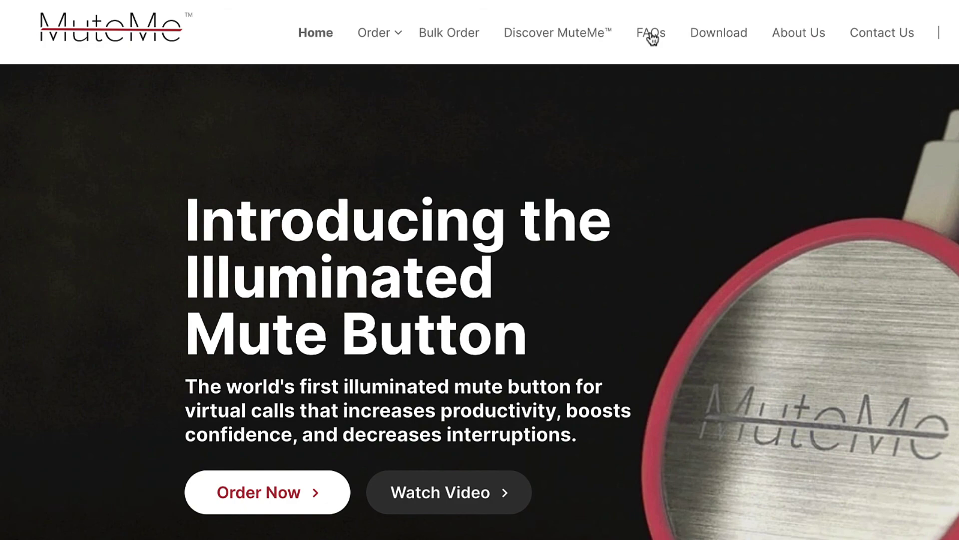
# Step: Open the website's FAQs page and start a support chat with 'I Have a Question'
pyautogui.click(652, 36)
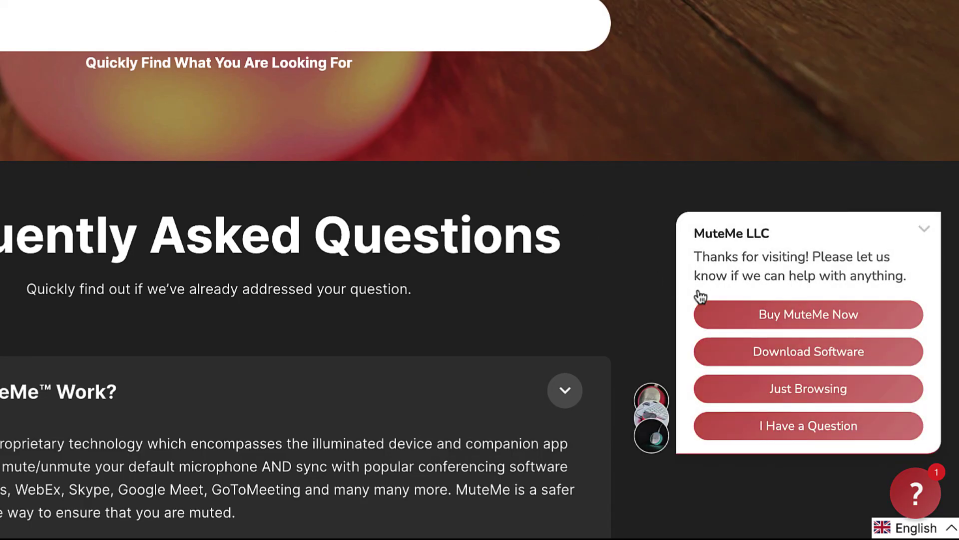
pyautogui.click(820, 430)
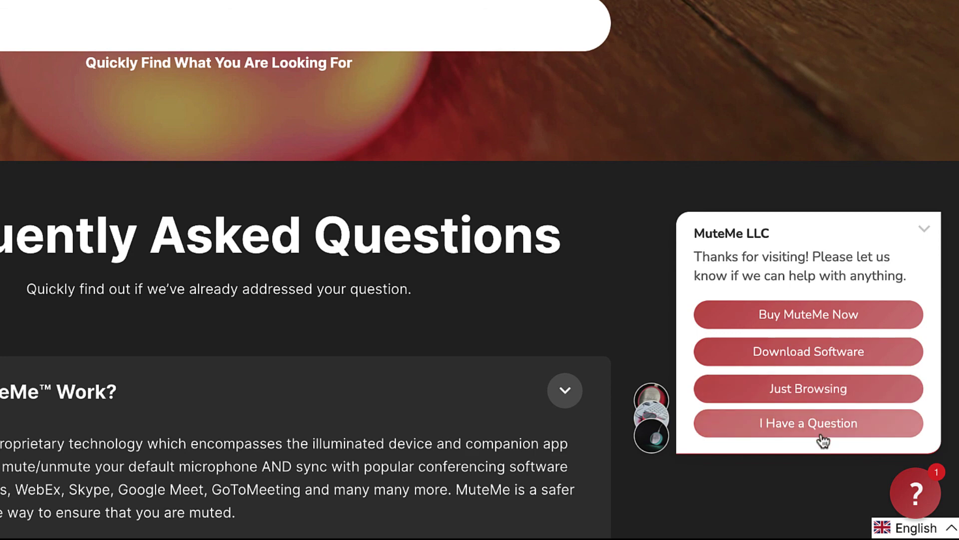